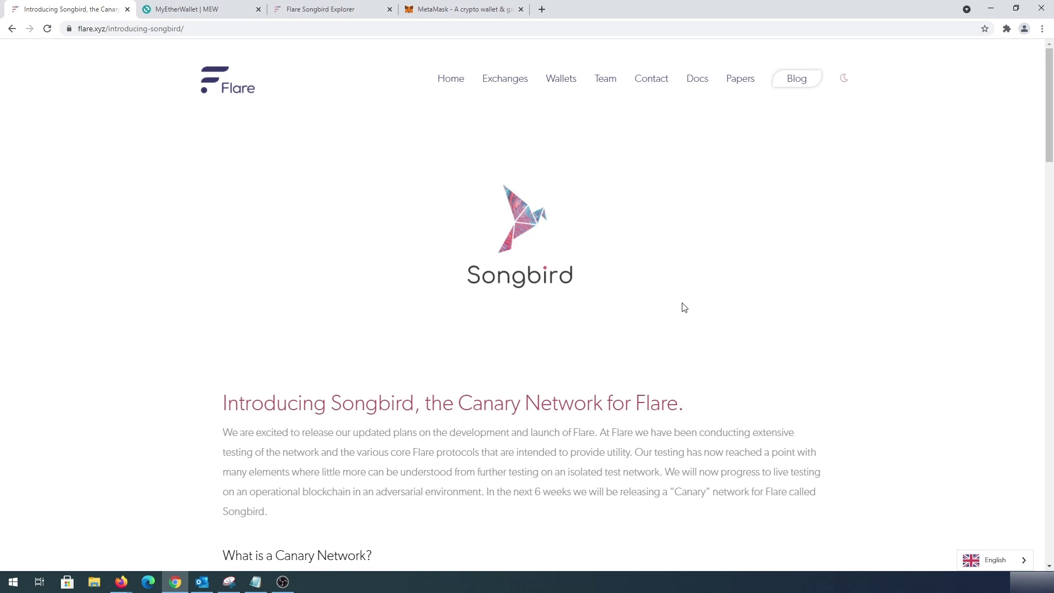
# Glance at the MyEtherWallet tab, then return to the Songbird announcement article.
pyautogui.click(203, 12)
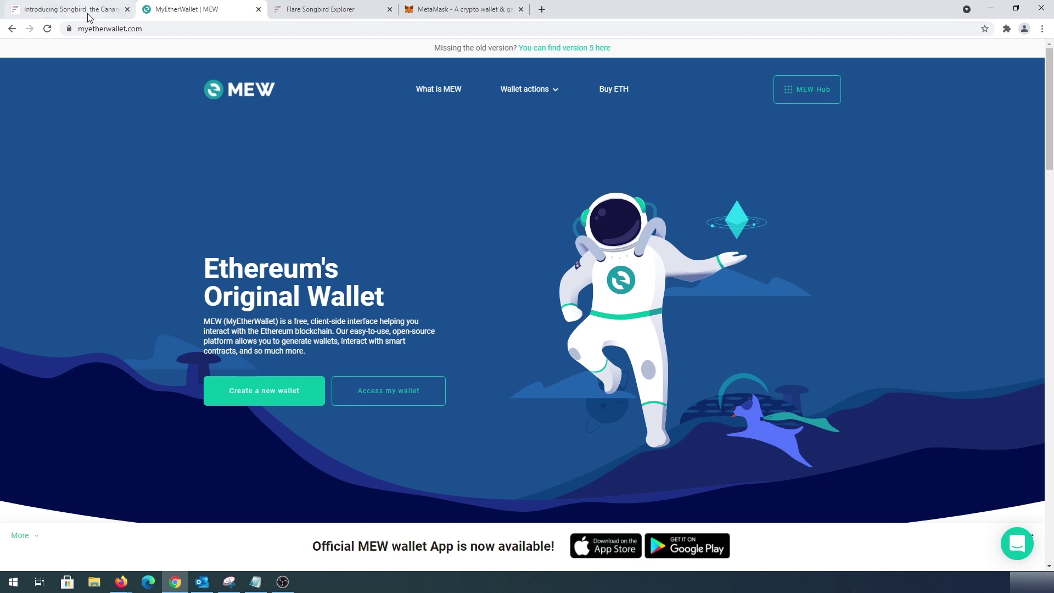
pyautogui.click(69, 9)
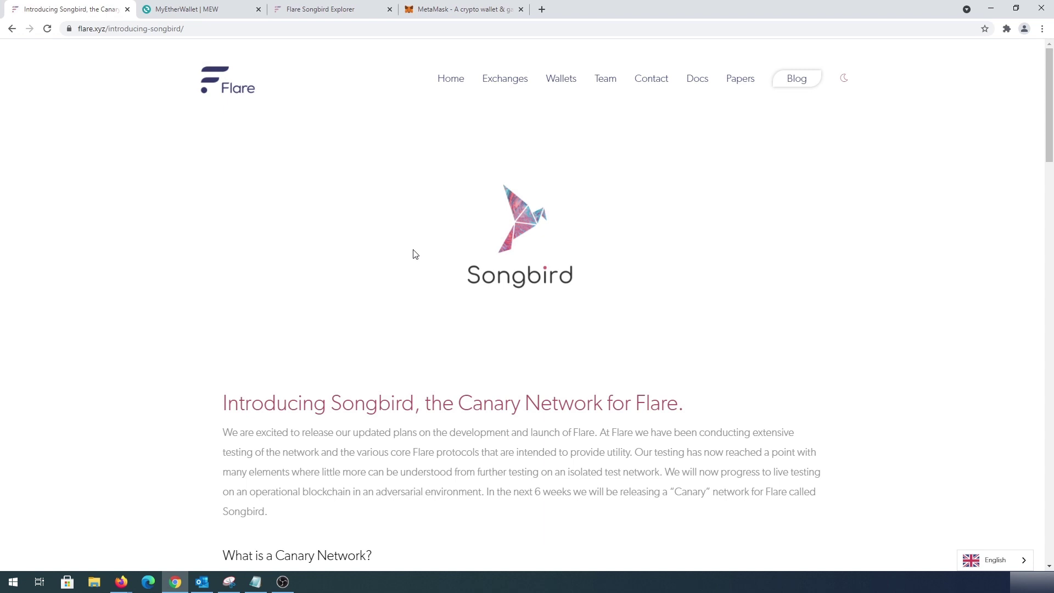
# Paste the wallet address into the Songbird Explorer search and open its page showing 77.63343628089 SGB.
pyautogui.click(321, 11)
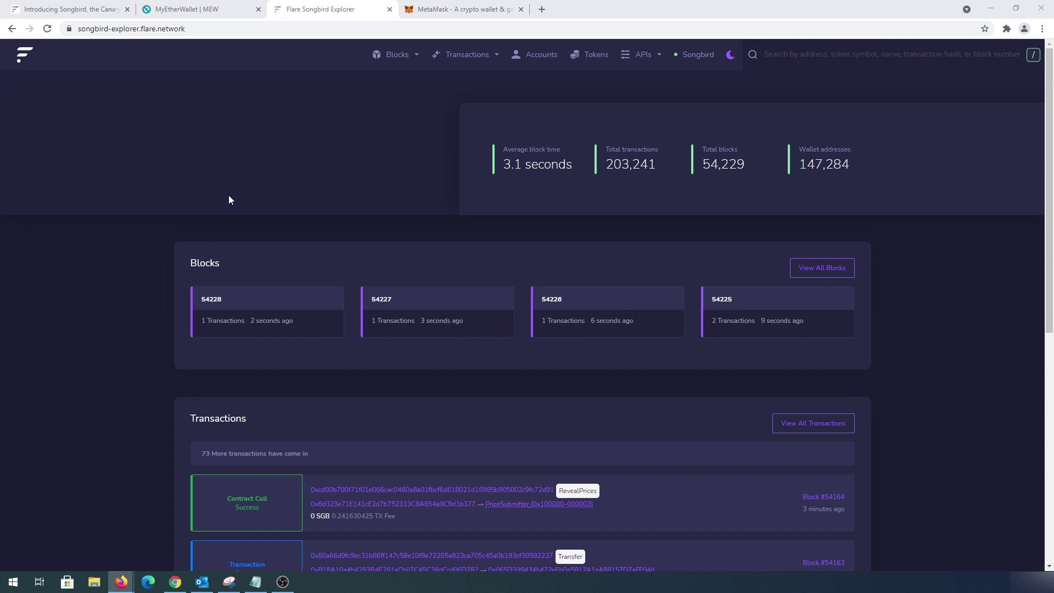
pyautogui.click(819, 55)
pyautogui.rightClick(820, 61)
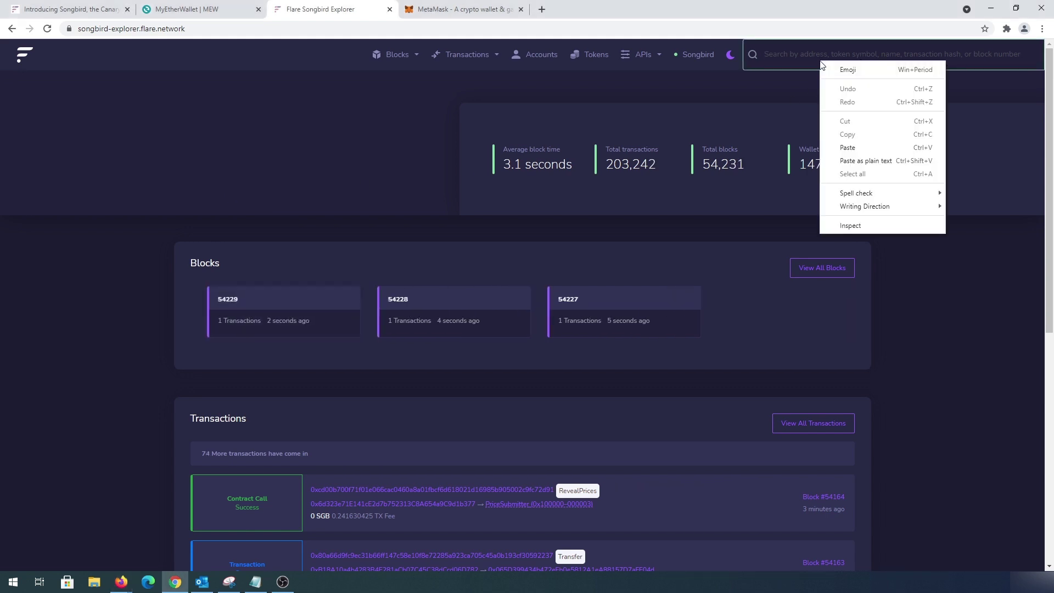
pyautogui.click(871, 148)
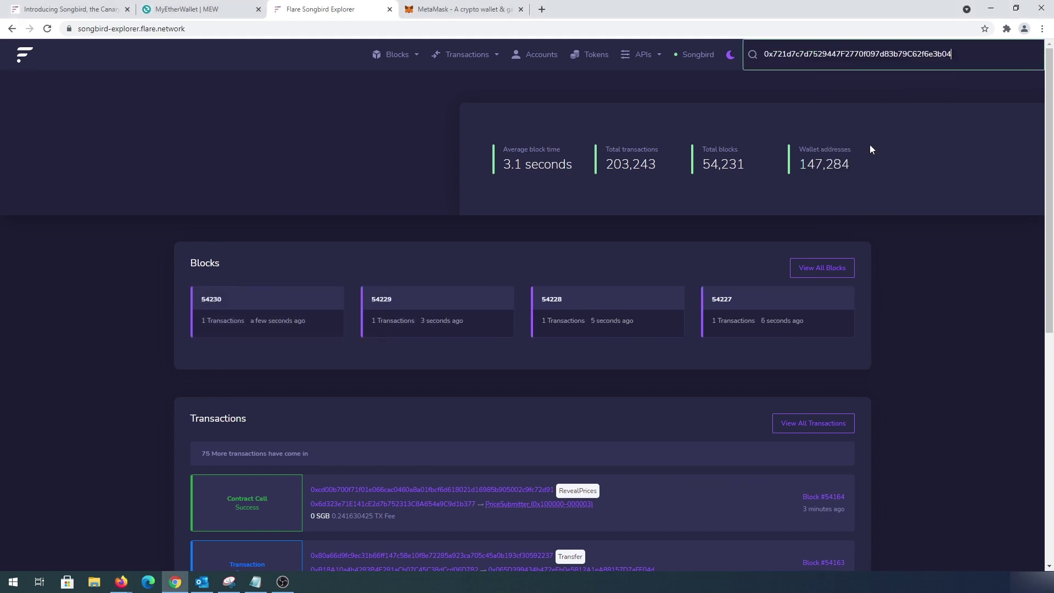
pyautogui.click(755, 58)
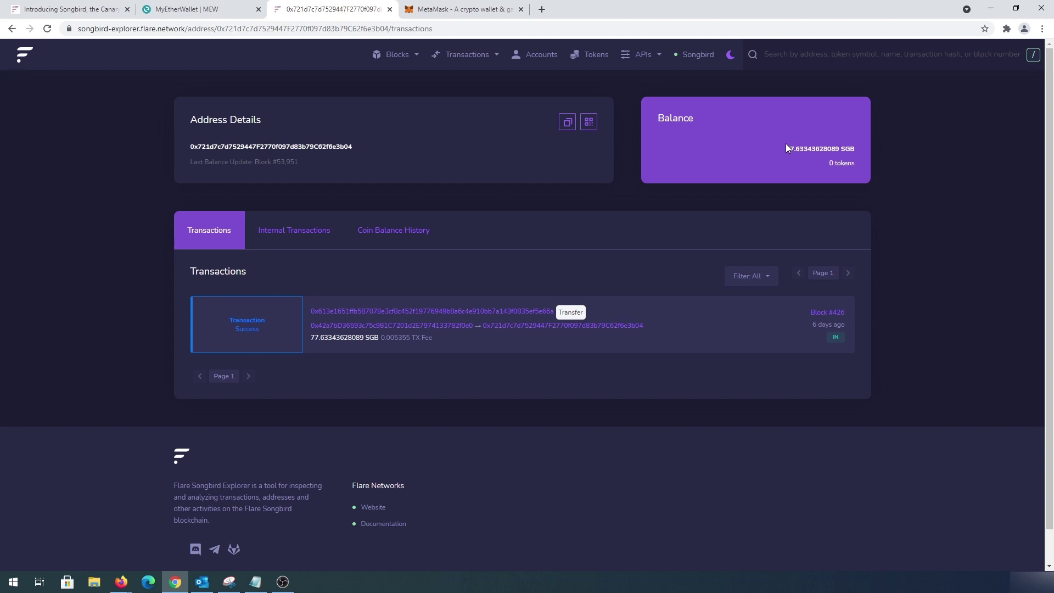
# Go from the MetaMask website to its Download page.
pyautogui.click(461, 15)
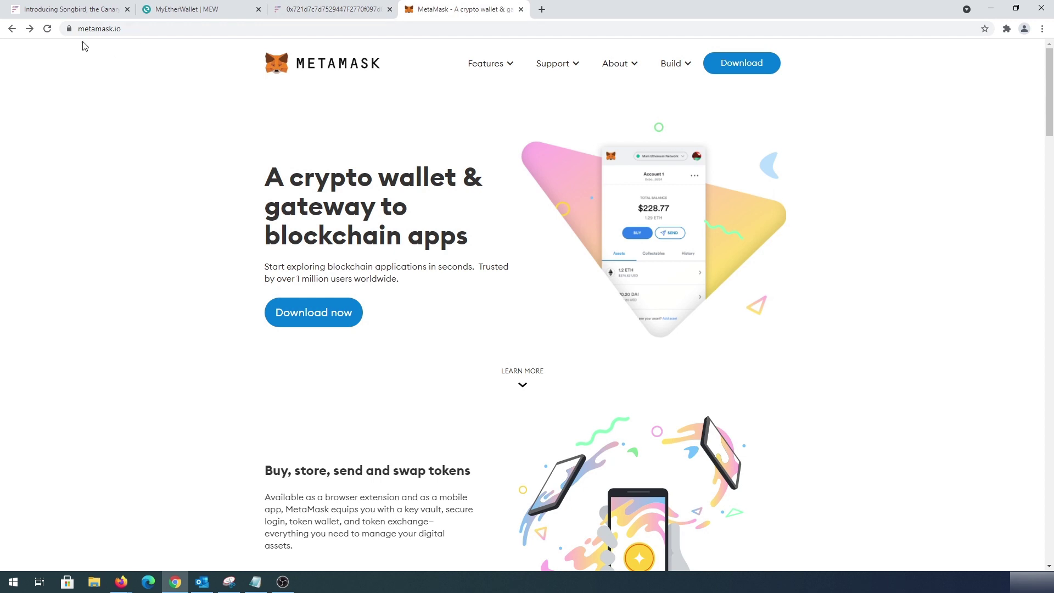
pyautogui.click(320, 312)
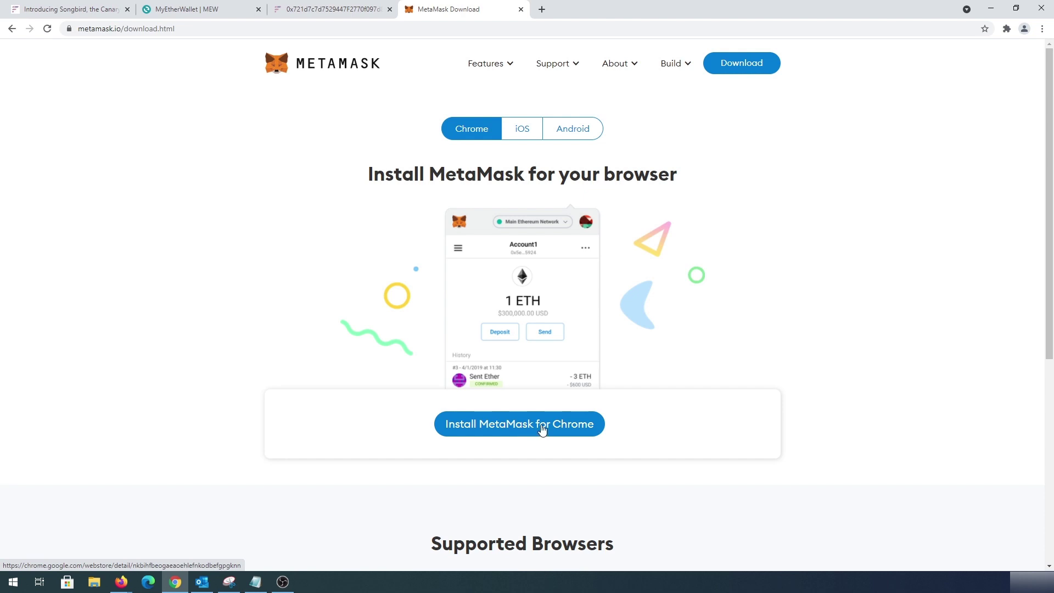
# Add the MetaMask extension to Chrome from its Chrome Web Store listing.
pyautogui.click(542, 426)
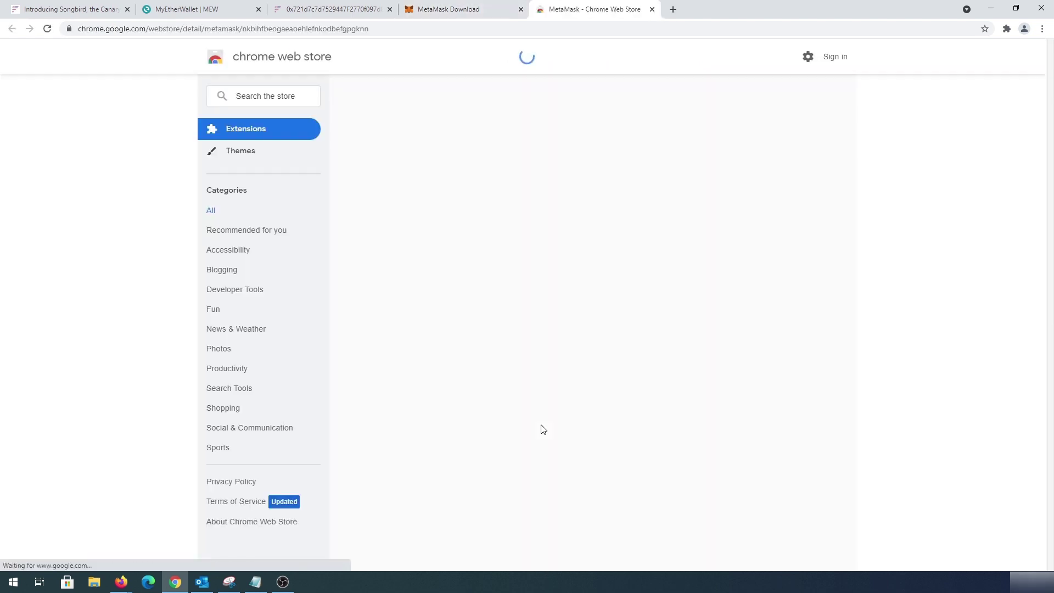
pyautogui.click(755, 141)
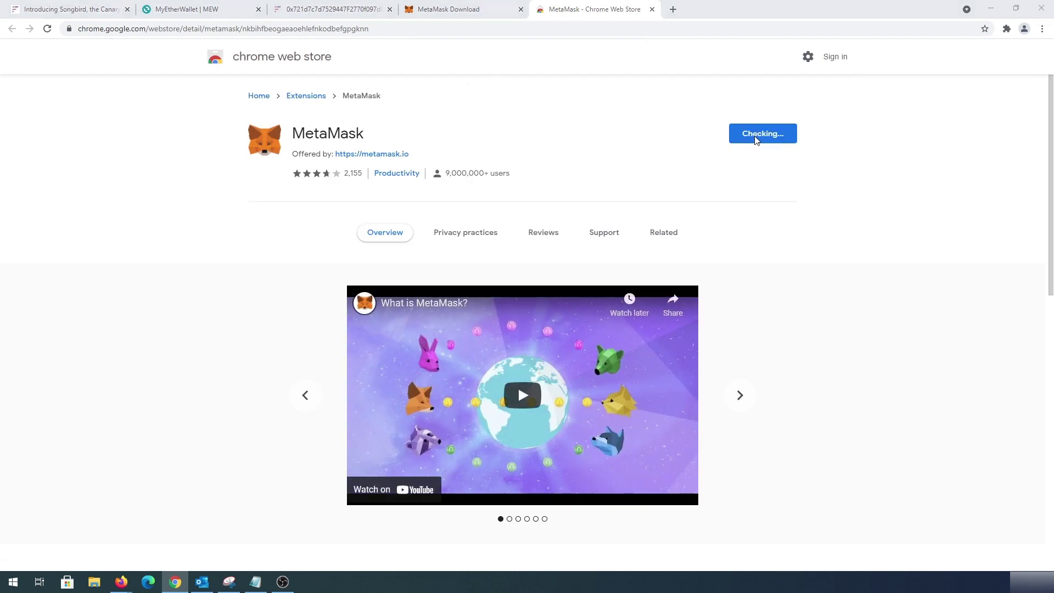
pyautogui.click(553, 153)
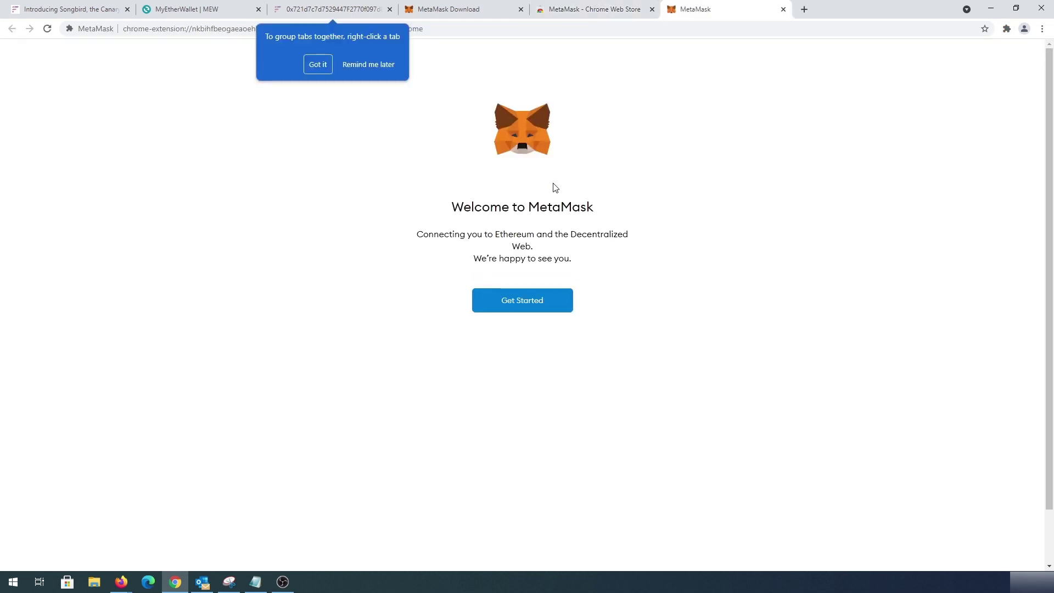
# Begin creating a new MetaMask wallet and decline sharing usage data.
pyautogui.click(527, 308)
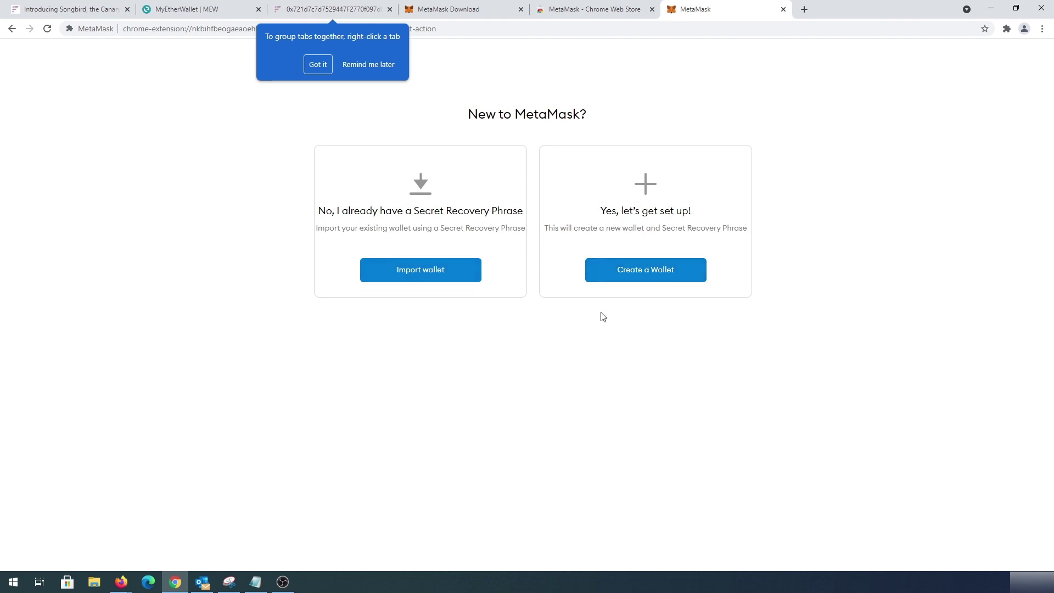
pyautogui.click(648, 278)
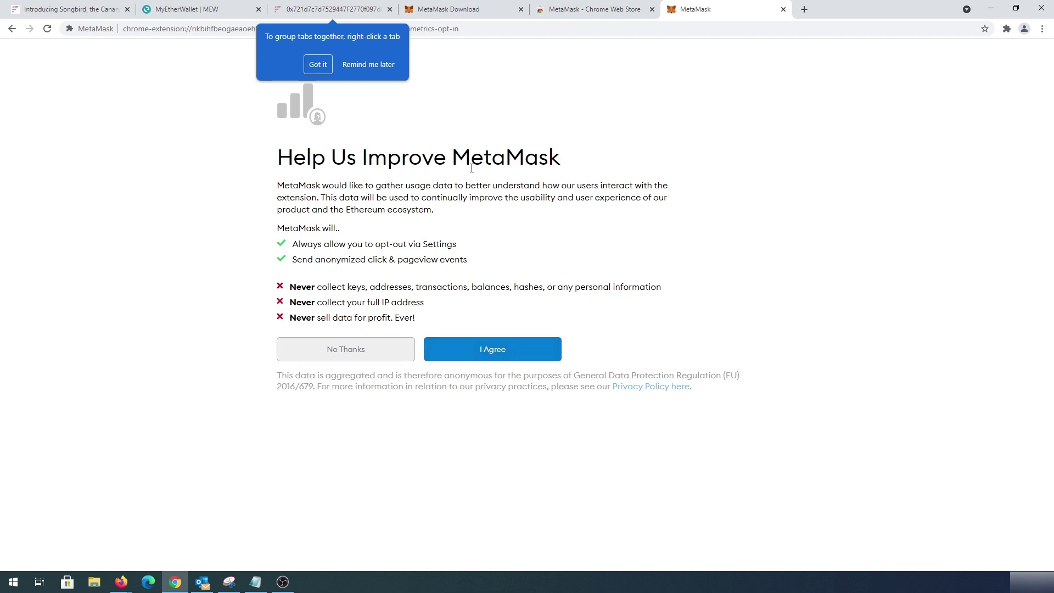
pyautogui.click(353, 356)
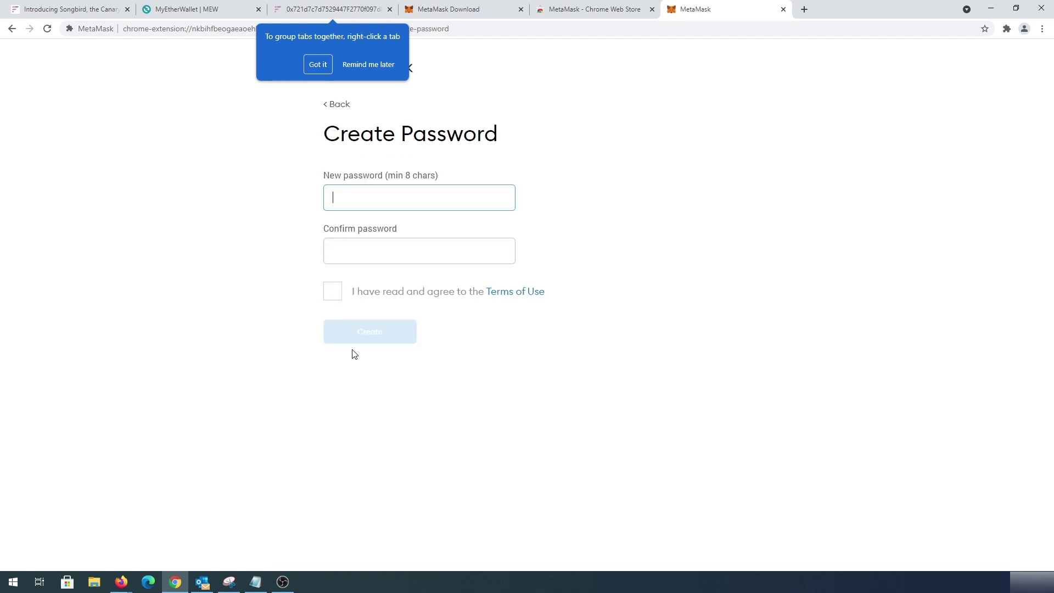
pyautogui.click(361, 66)
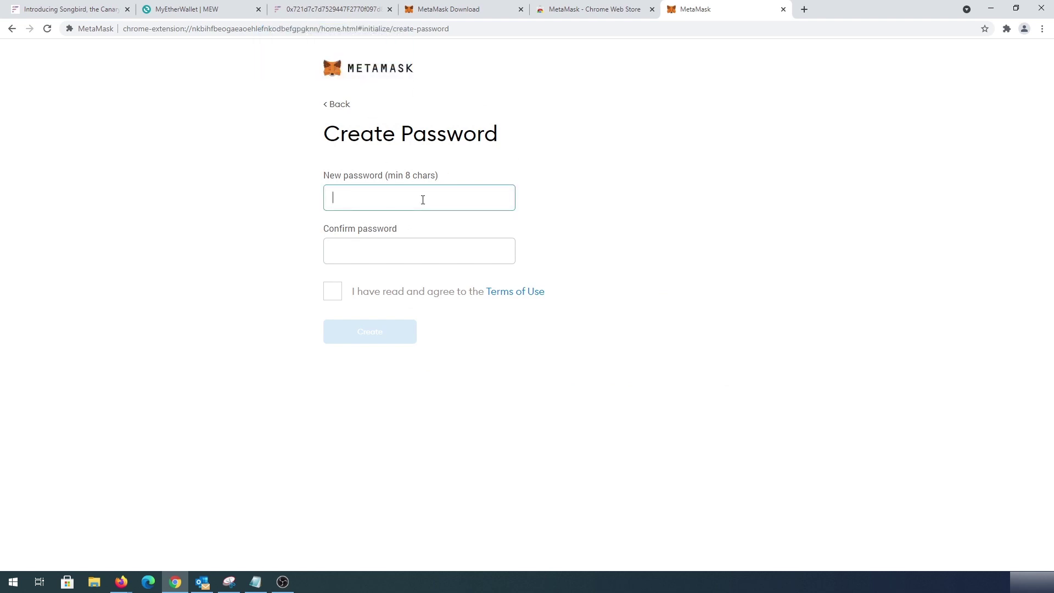
# Set and confirm the wallet password, accept the Terms of Use, and create the wallet.
pyautogui.write('**********')
pyautogui.press('Tab')
pyautogui.write('**********')
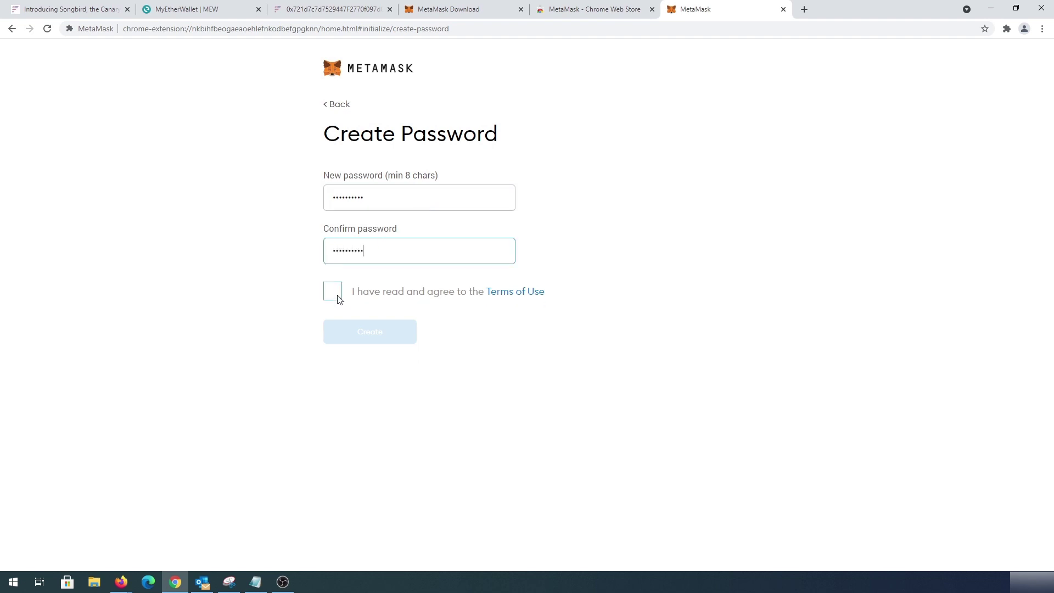
pyautogui.click(337, 297)
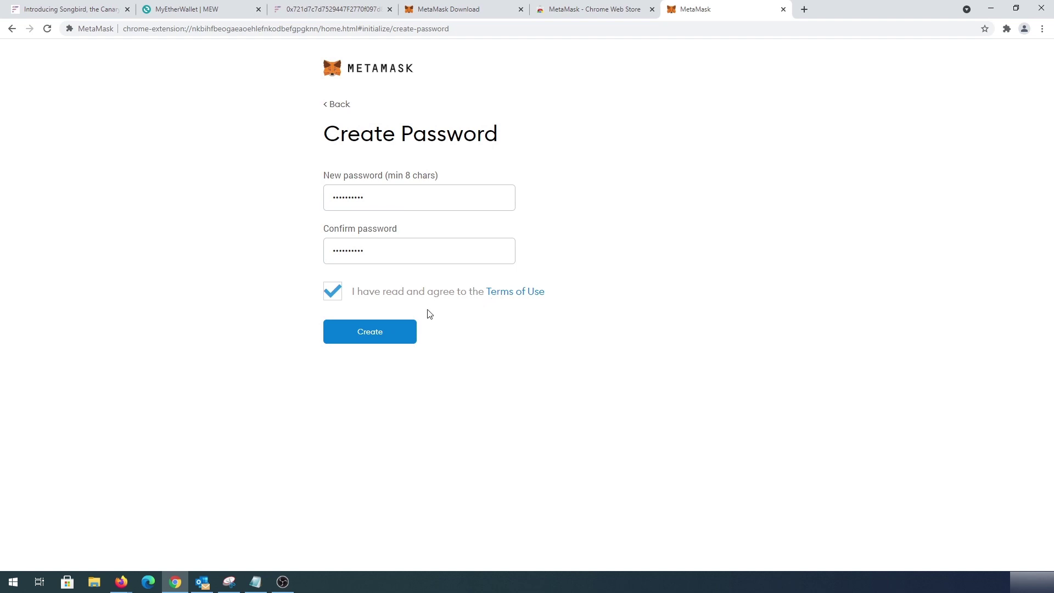
pyautogui.click(379, 336)
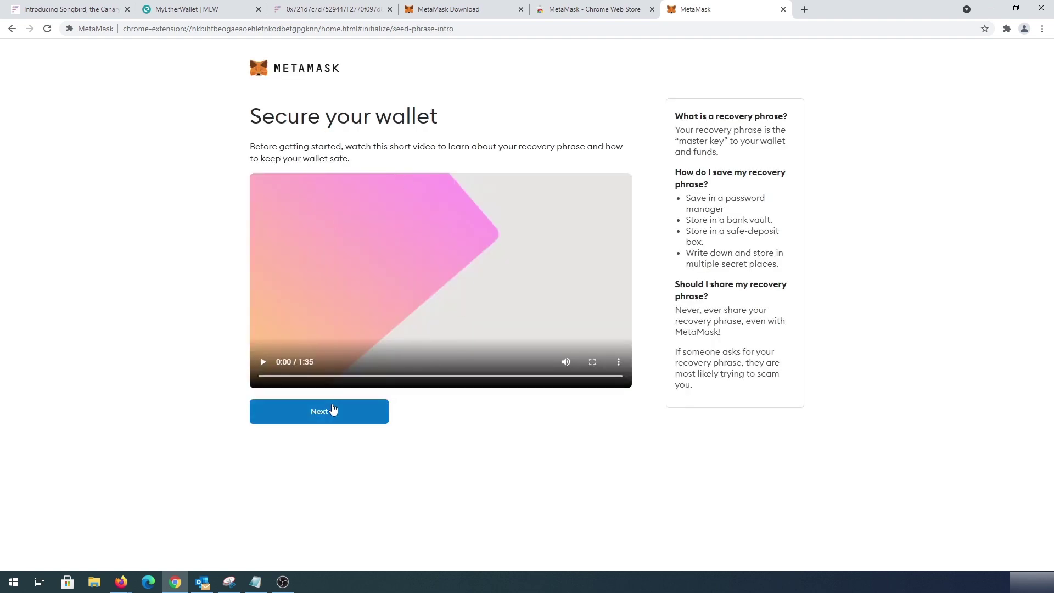
# Reveal the secret backup phrase and copy it to the clipboard.
pyautogui.click(330, 415)
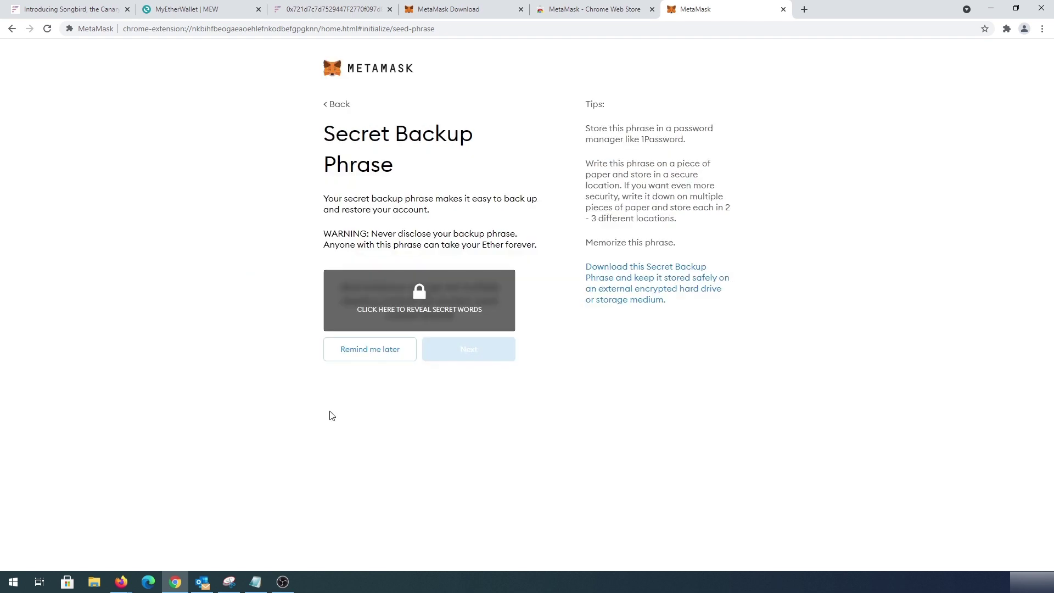
pyautogui.click(427, 334)
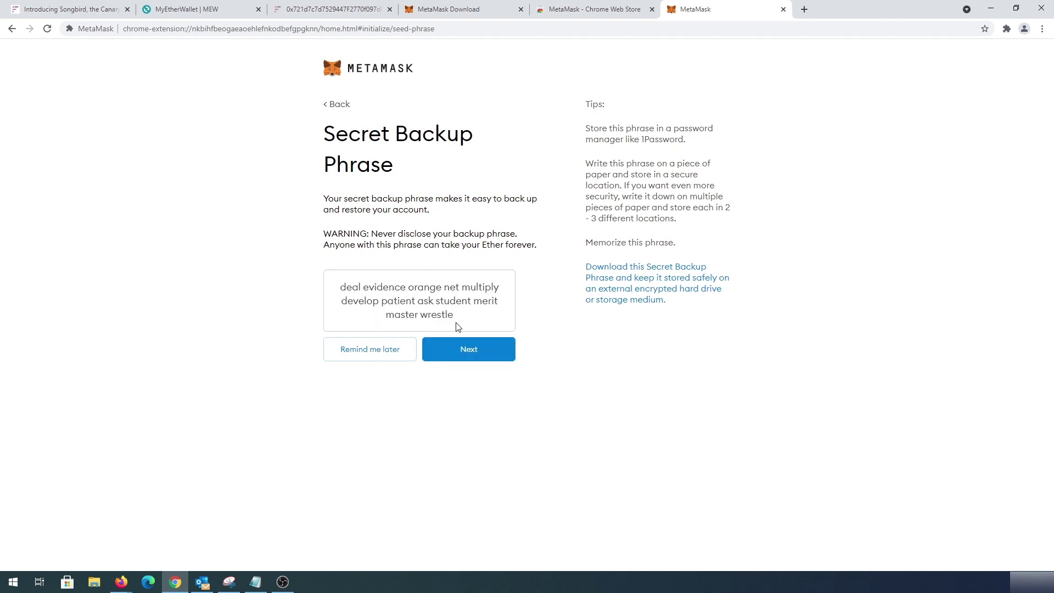
pyautogui.moveTo(467, 321); pyautogui.dragTo(338, 285)
pyautogui.rightClick(388, 296)
pyautogui.click(403, 304)
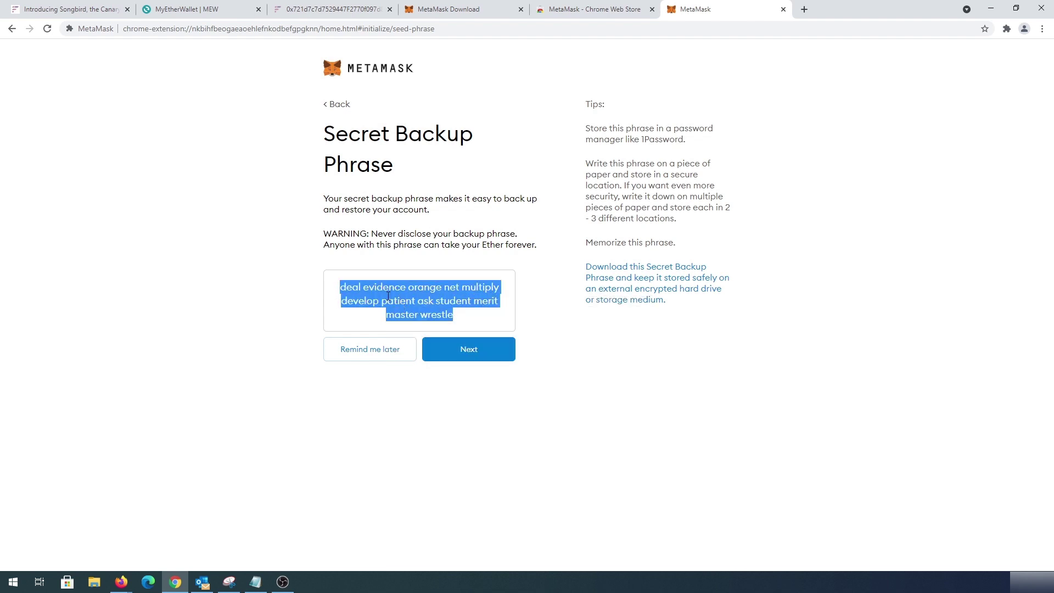
pyautogui.click(388, 296)
pyautogui.click(482, 357)
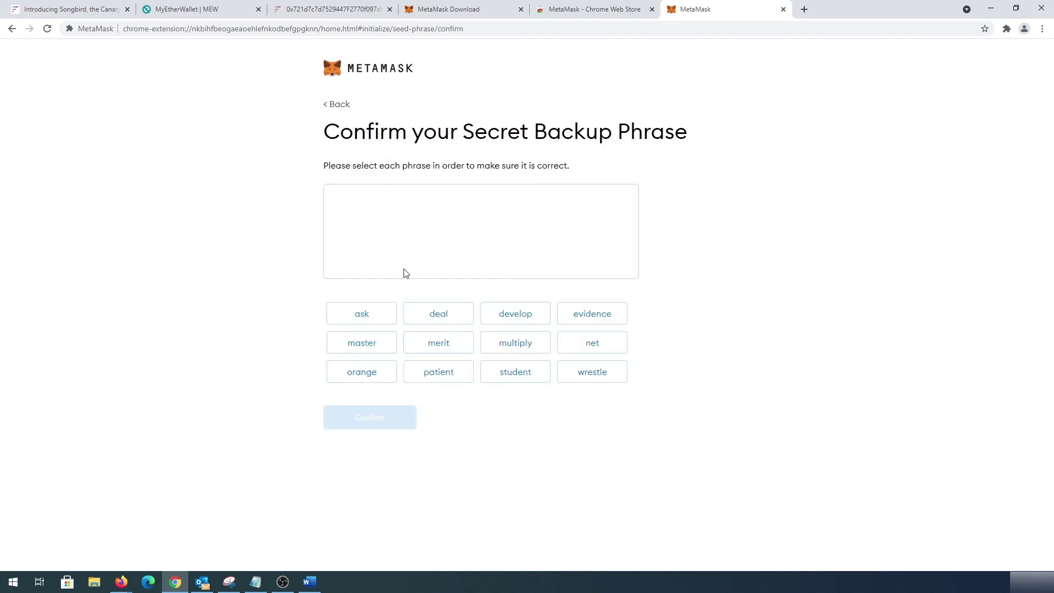
# Select the twelve backup-phrase words in their original order, confirm, and finish setup.
pyautogui.click(439, 313)
pyautogui.click(592, 313)
pyautogui.click(362, 371)
pyautogui.click(592, 343)
pyautogui.click(516, 343)
pyautogui.click(516, 314)
pyautogui.click(439, 372)
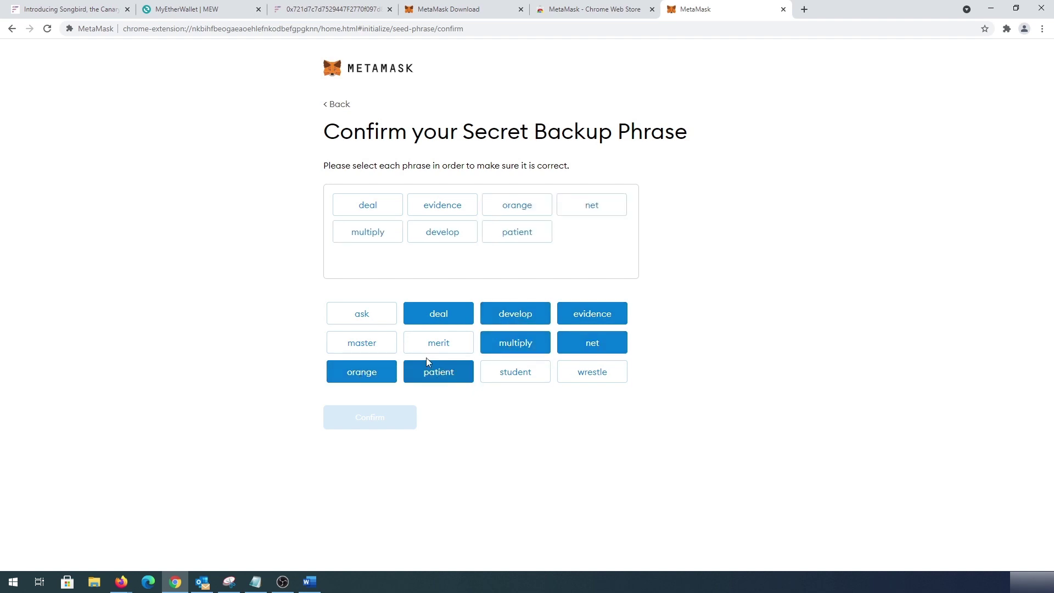
pyautogui.click(362, 314)
pyautogui.click(515, 372)
pyautogui.click(439, 342)
pyautogui.click(362, 343)
pyautogui.click(593, 372)
pyautogui.click(385, 423)
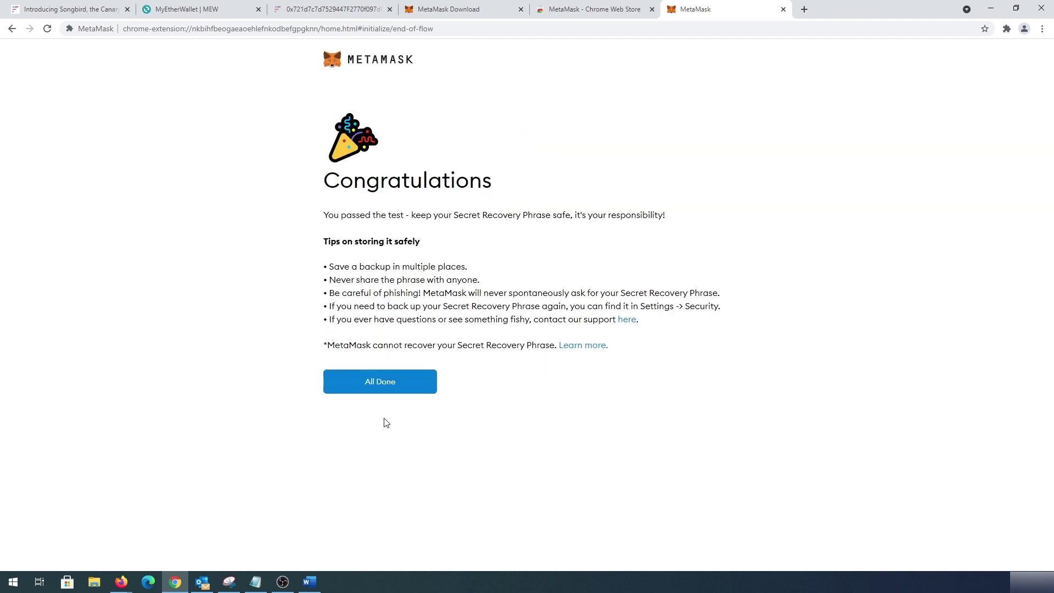
pyautogui.click(386, 388)
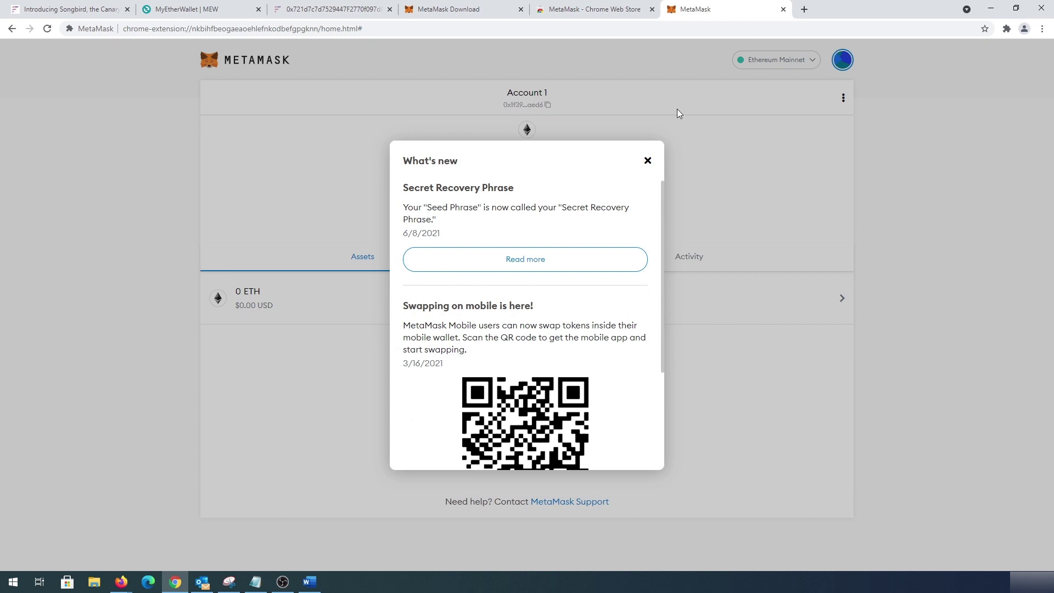
# Close the What's new notice and choose Custom RPC from the network list.
pyautogui.click(647, 162)
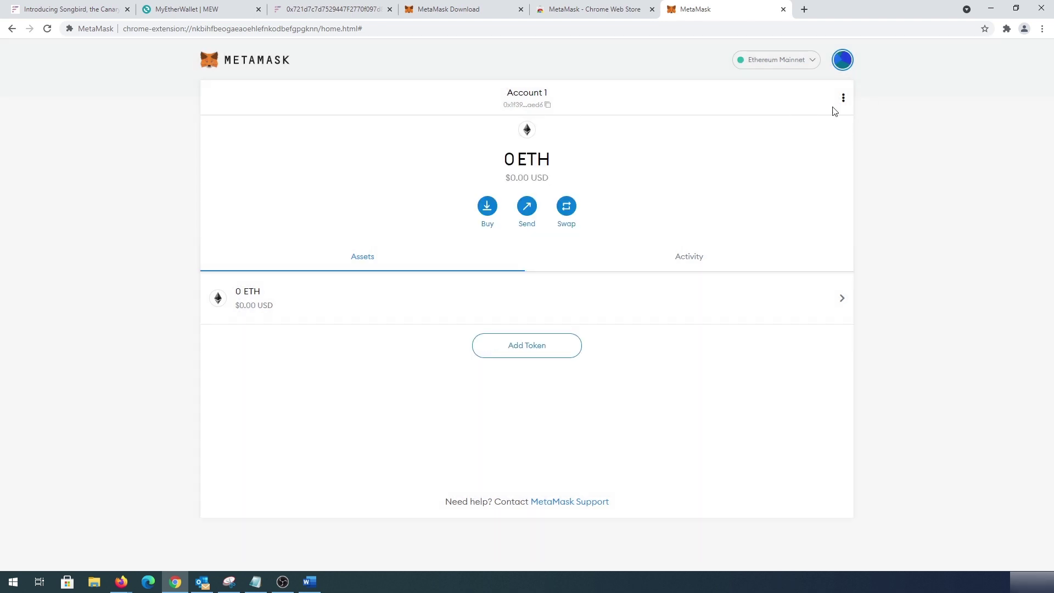
pyautogui.click(810, 62)
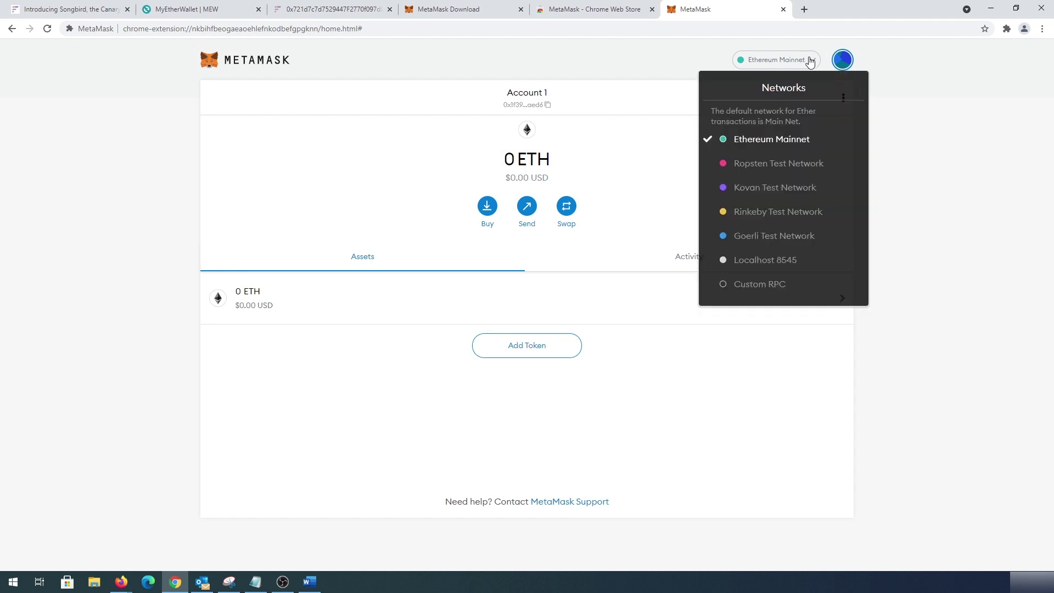
pyautogui.click(766, 291)
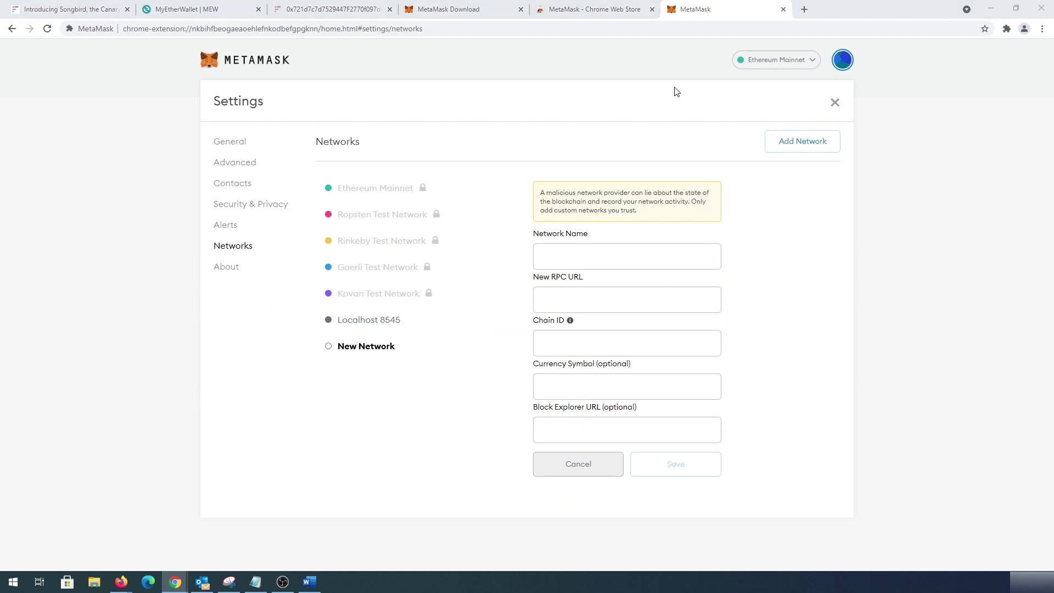
# Open the MetaMask popup from the Extensions menu, close its notice, and show the Ethereum Mainnet network list.
pyautogui.click(1007, 30)
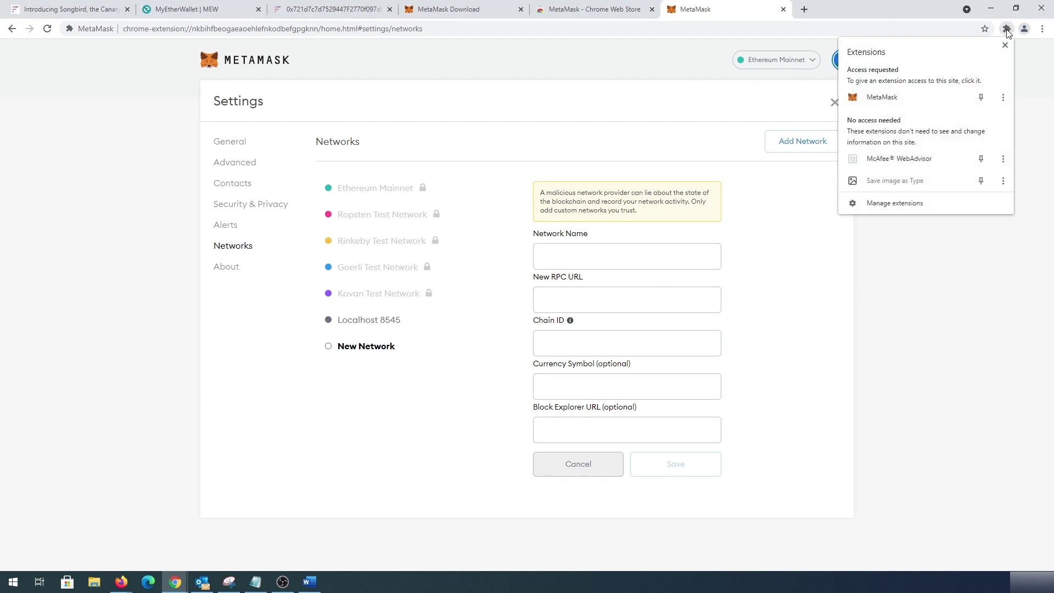
pyautogui.click(879, 98)
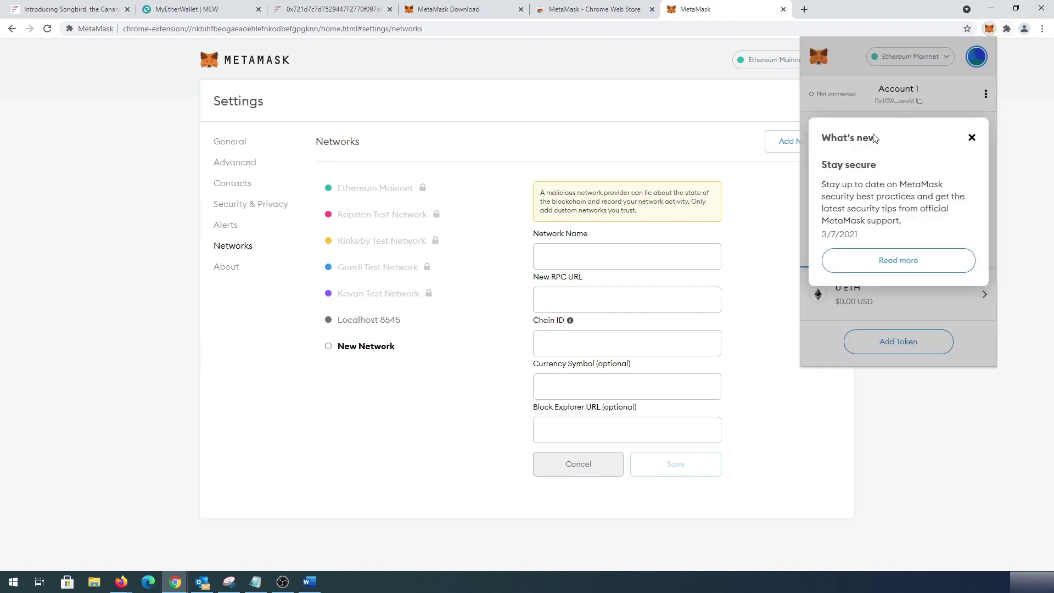
pyautogui.click(971, 139)
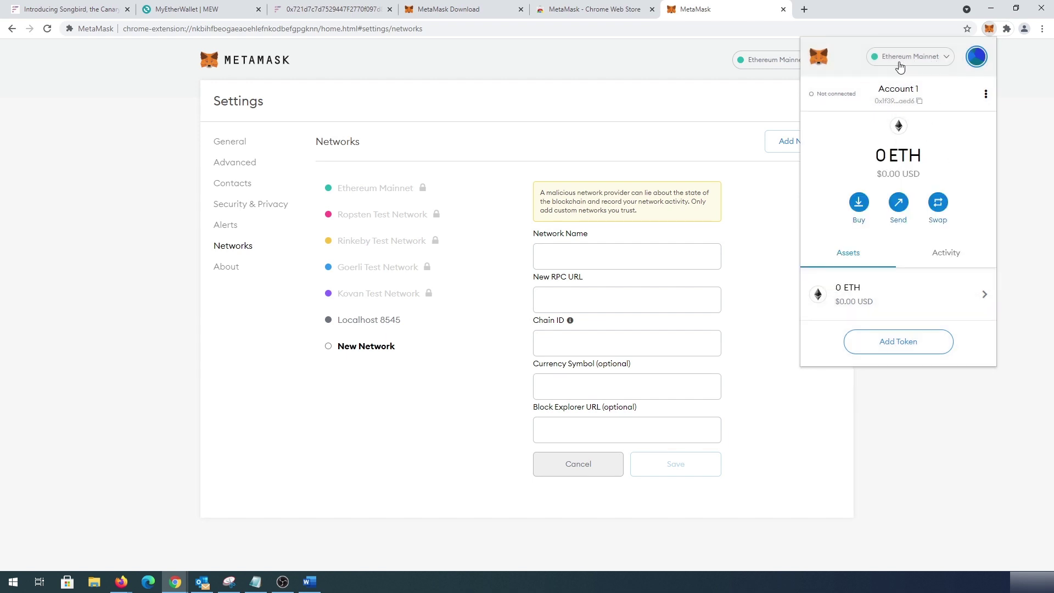
pyautogui.click(929, 58)
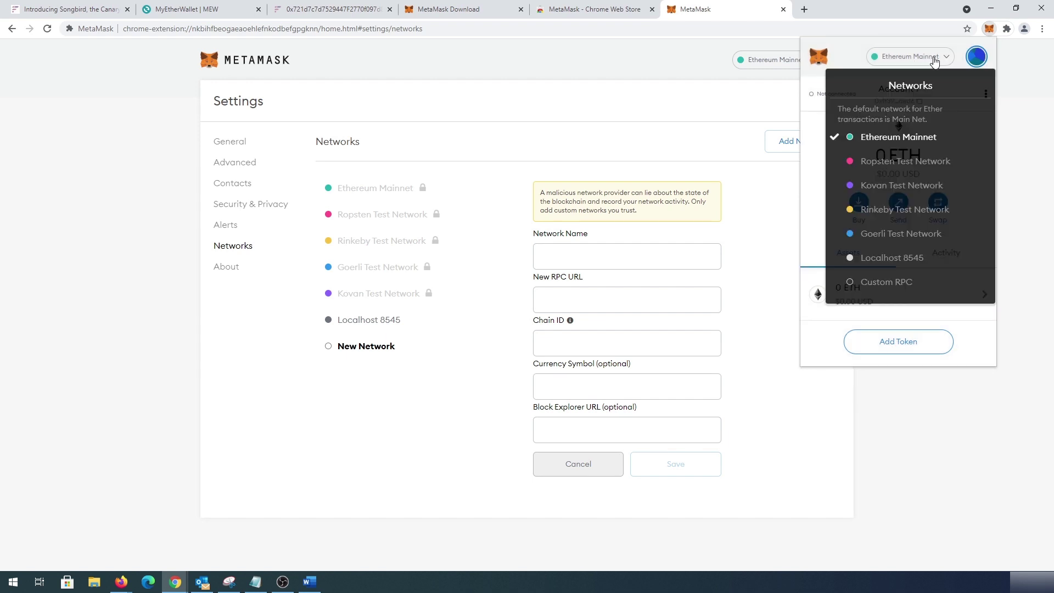
pyautogui.click(888, 283)
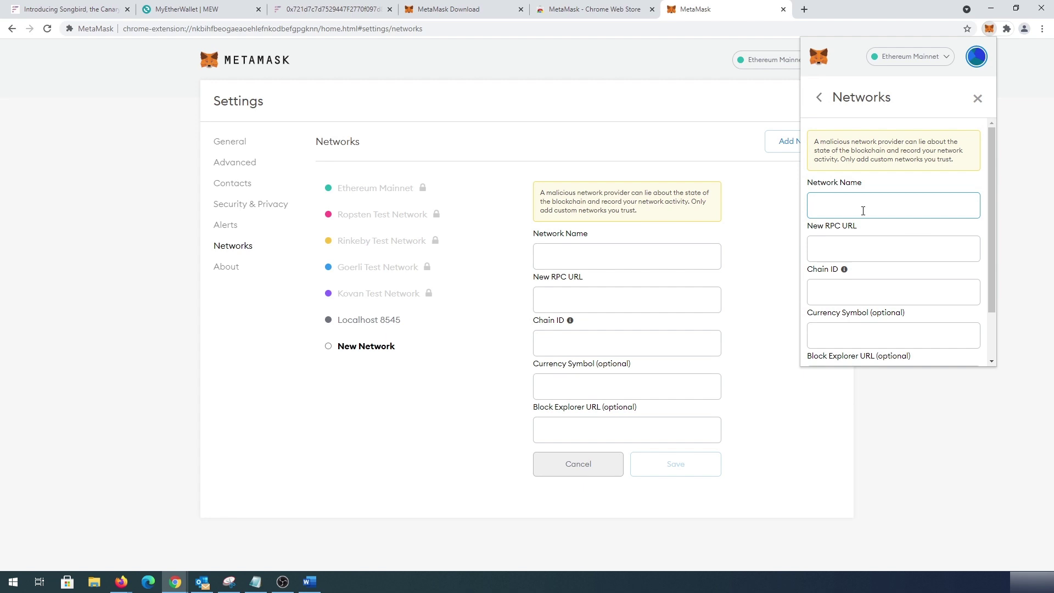
pyautogui.write('Songbird')
pyautogui.click(851, 253)
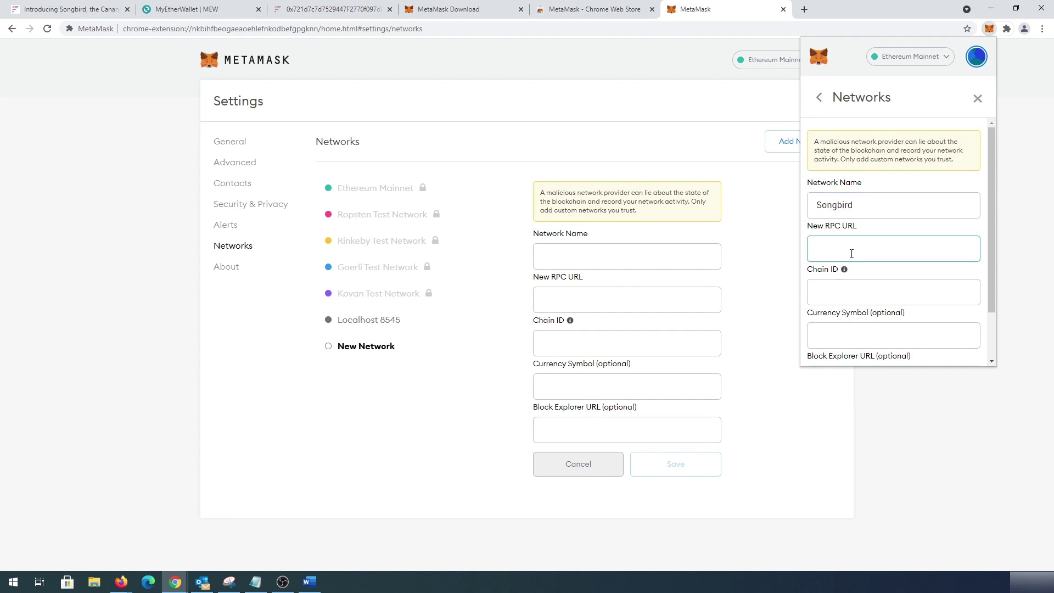
pyautogui.write('Http://songbird.towolabs.com/rpc')
pyautogui.click(854, 292)
pyautogui.write('19')
pyautogui.scroll(-1, 857, 326)
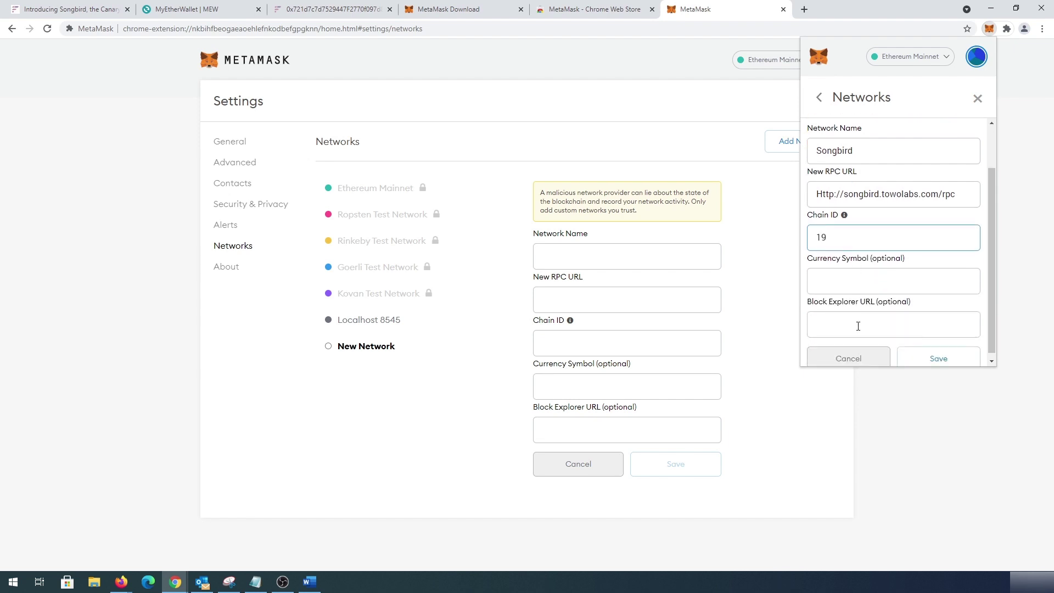
pyautogui.click(867, 280)
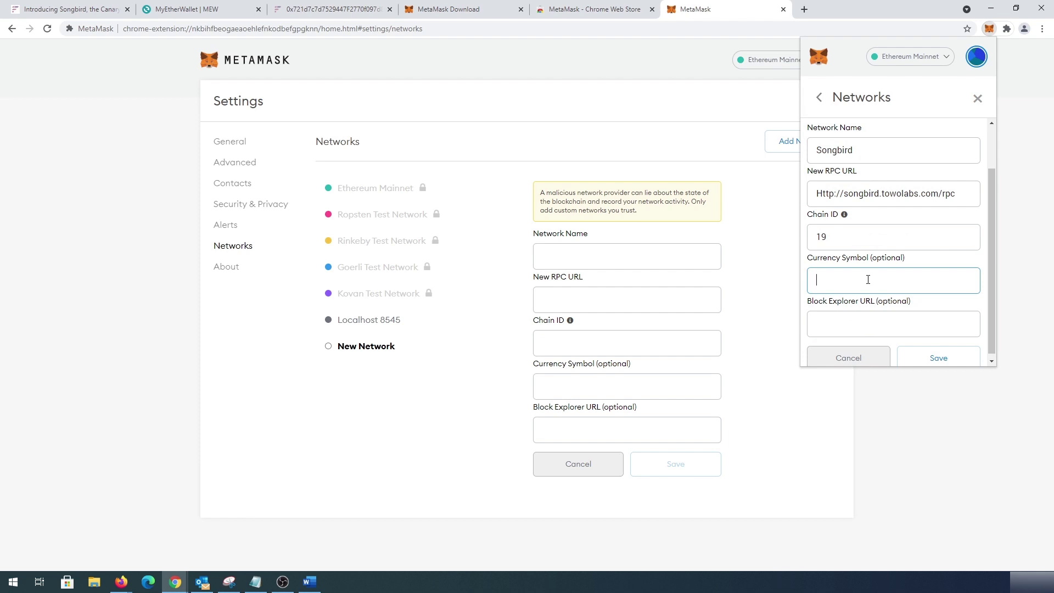
pyautogui.write('SGB')
pyautogui.click(860, 322)
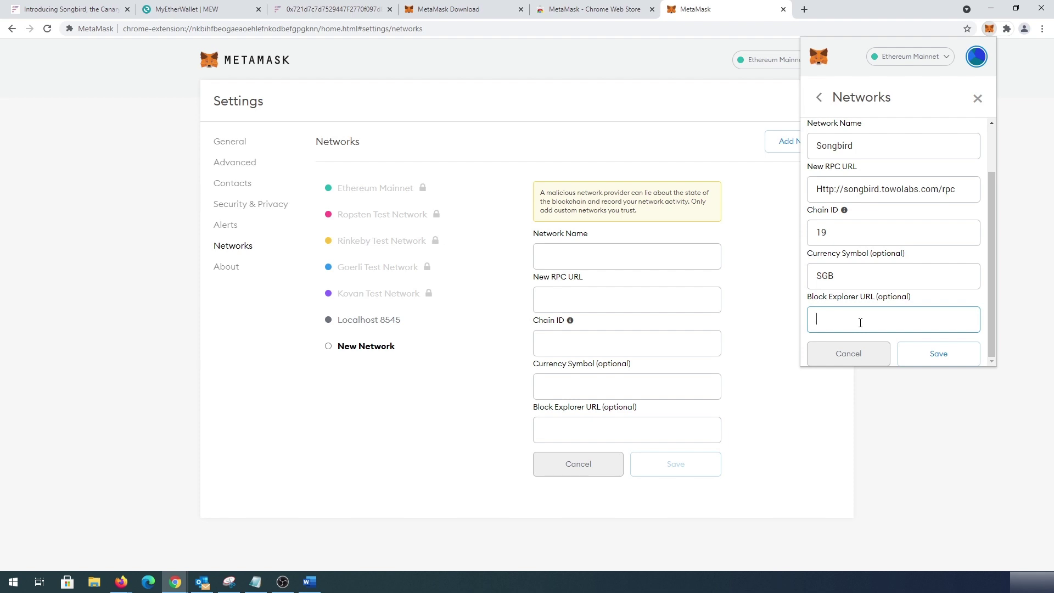
pyautogui.write('https://songbird-explorer.flare.network')
pyautogui.click(938, 355)
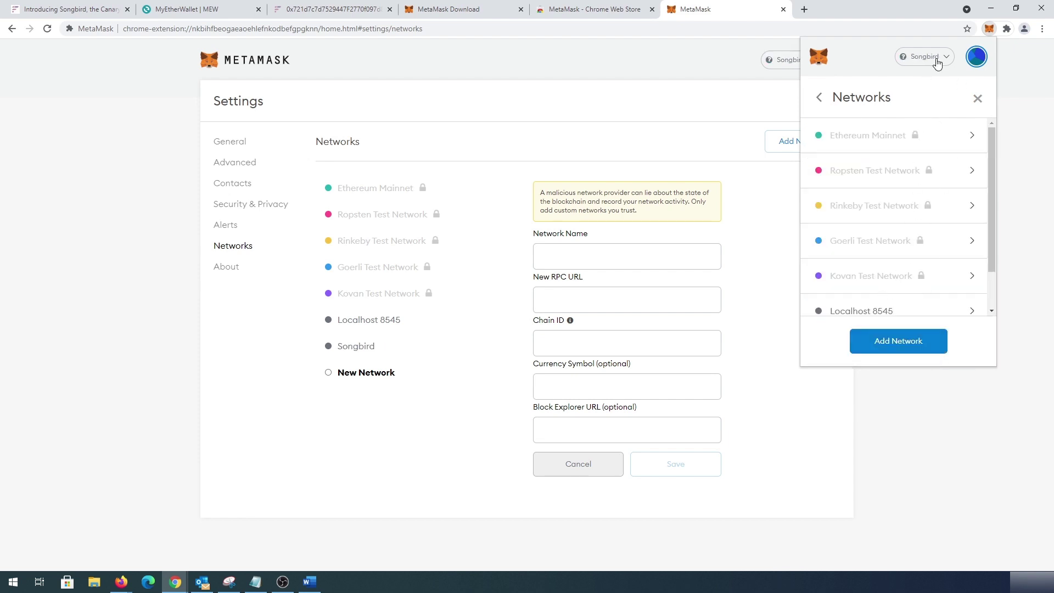
# Close Settings and check the network list to confirm Account 1 shows 0 SGB on Songbird.
pyautogui.click(818, 97)
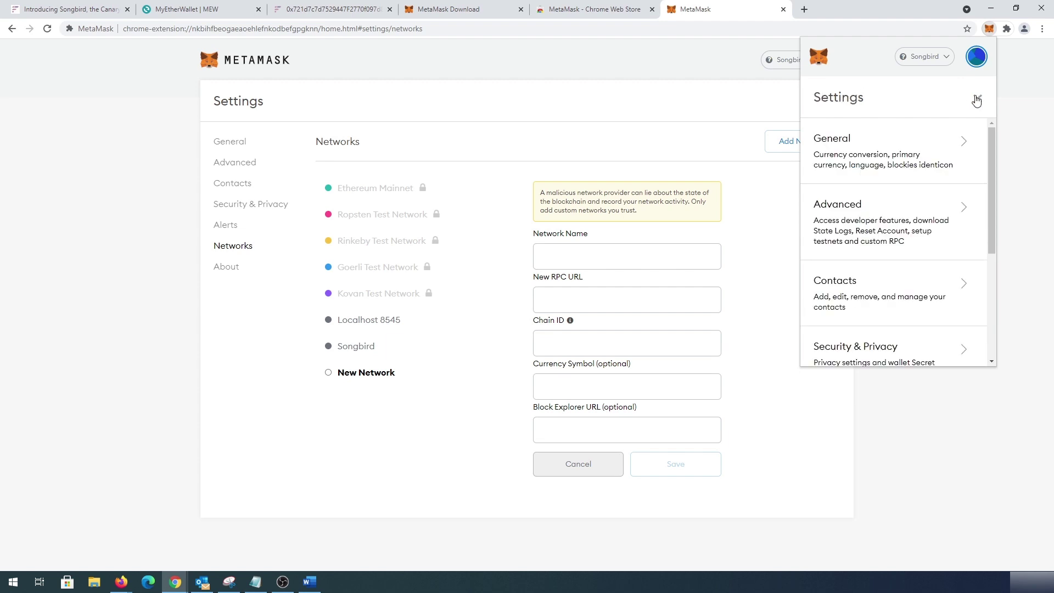
pyautogui.click(977, 98)
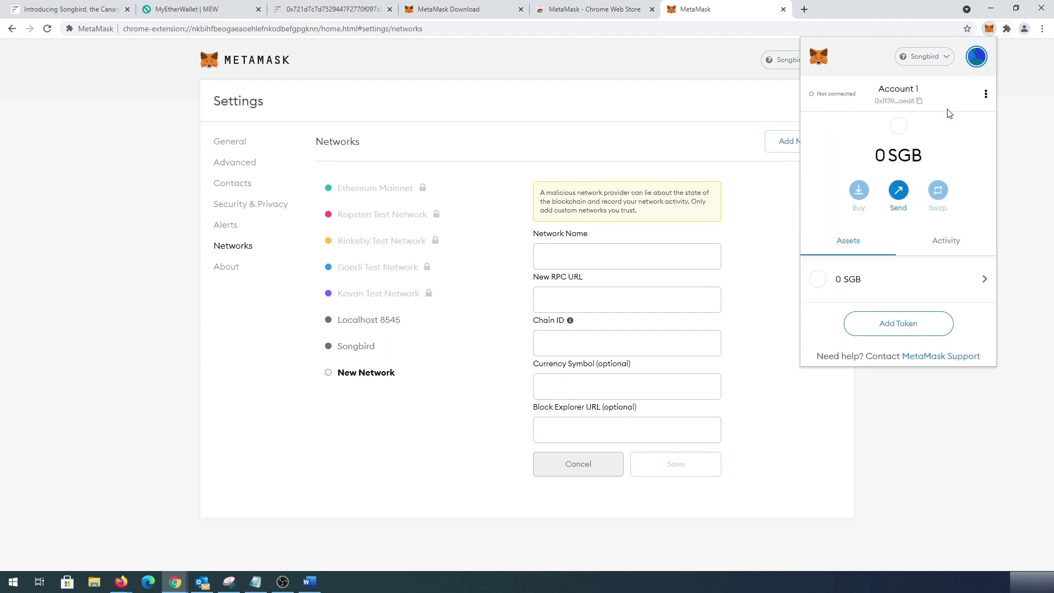
pyautogui.click(933, 58)
pyautogui.click(933, 59)
pyautogui.moveTo(880, 157)
# Import an account with Private Key type by pasting the copied key, creating Account 2 with 0 SGB.
pyautogui.click(977, 56)
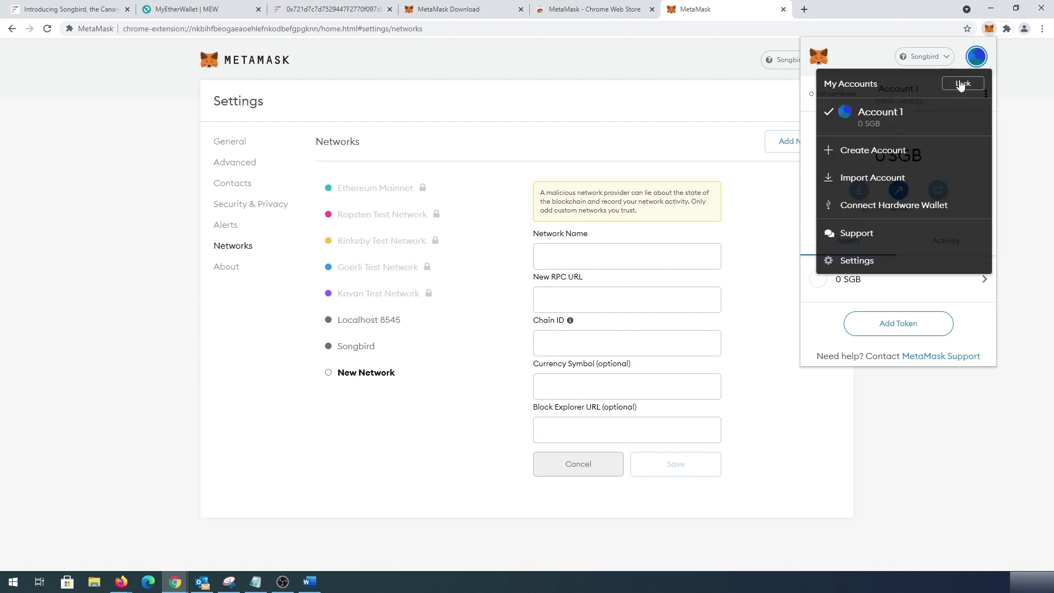
pyautogui.click(897, 181)
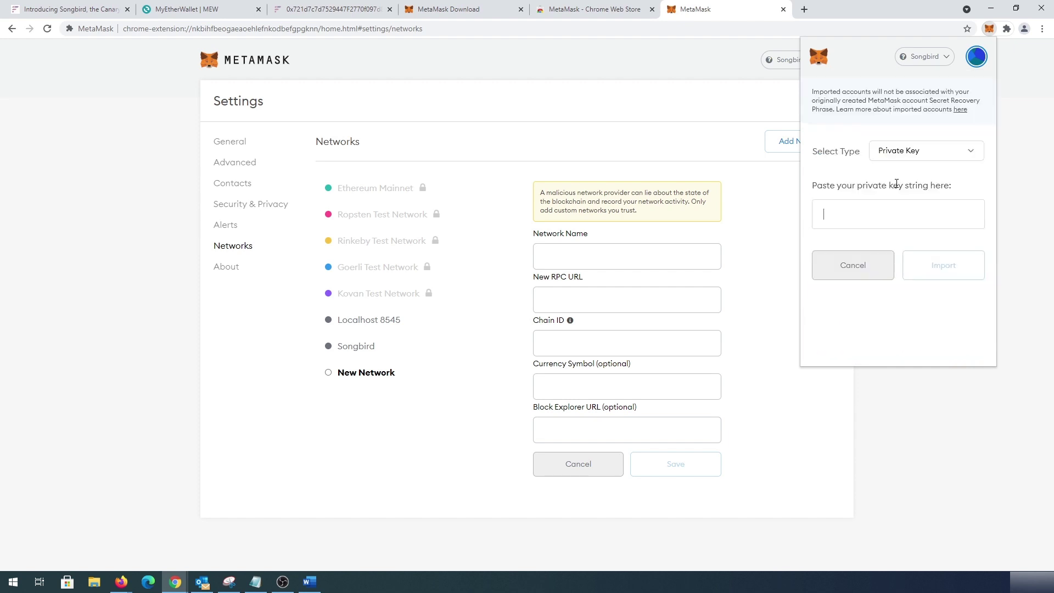
pyautogui.click(957, 157)
pyautogui.click(957, 157)
pyautogui.click(976, 155)
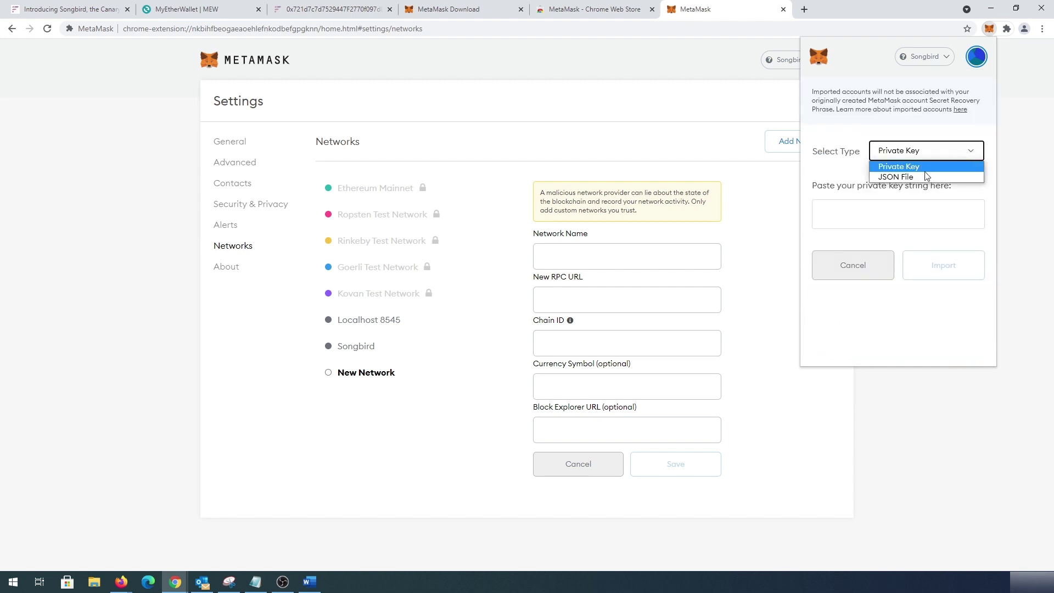
pyautogui.click(969, 154)
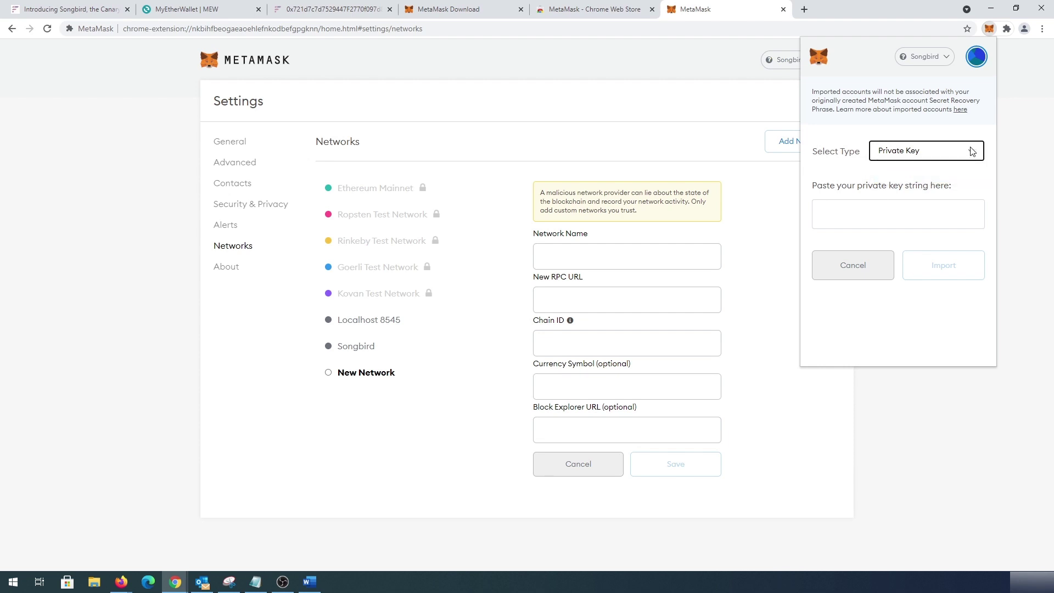
pyautogui.rightClick(865, 216)
pyautogui.click(908, 301)
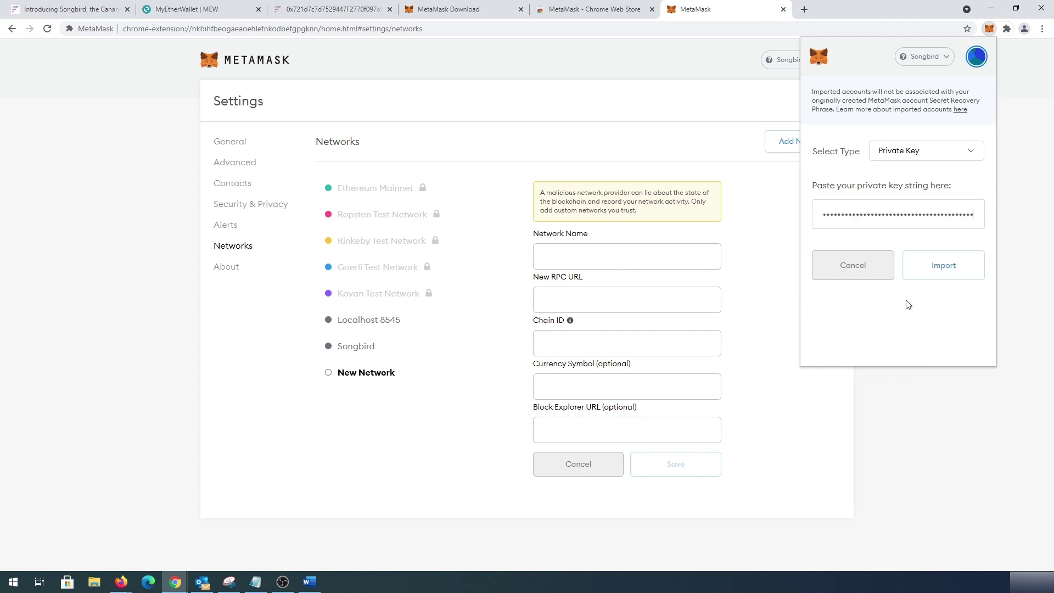
pyautogui.click(941, 276)
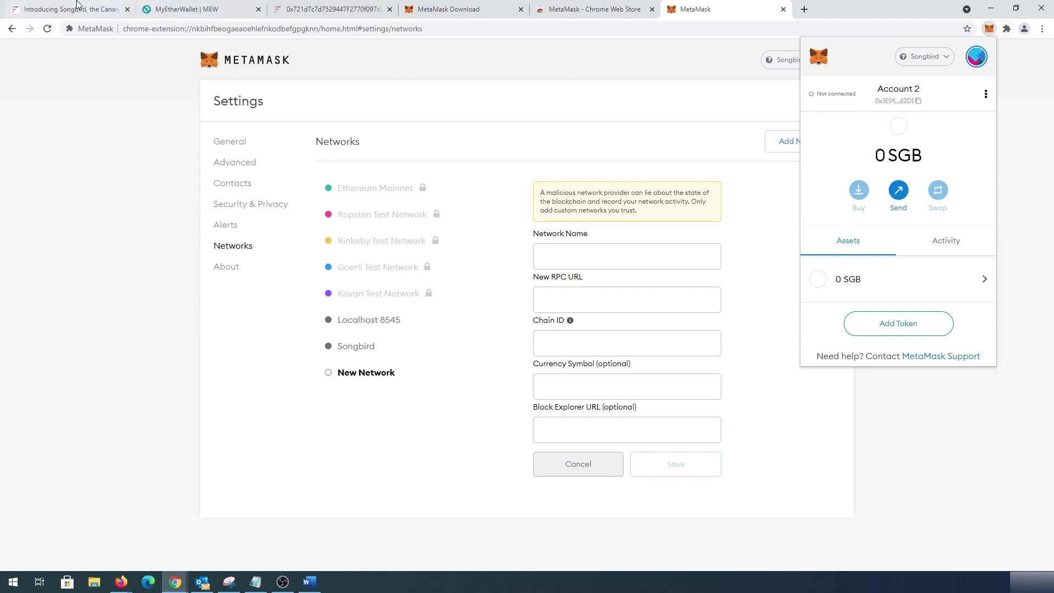
# Switch to Firefox and open its MetaMask wallet, showing Account 2 with 9.3096 SGB on Songbird.
pyautogui.hotkey('alt', 'Tab')
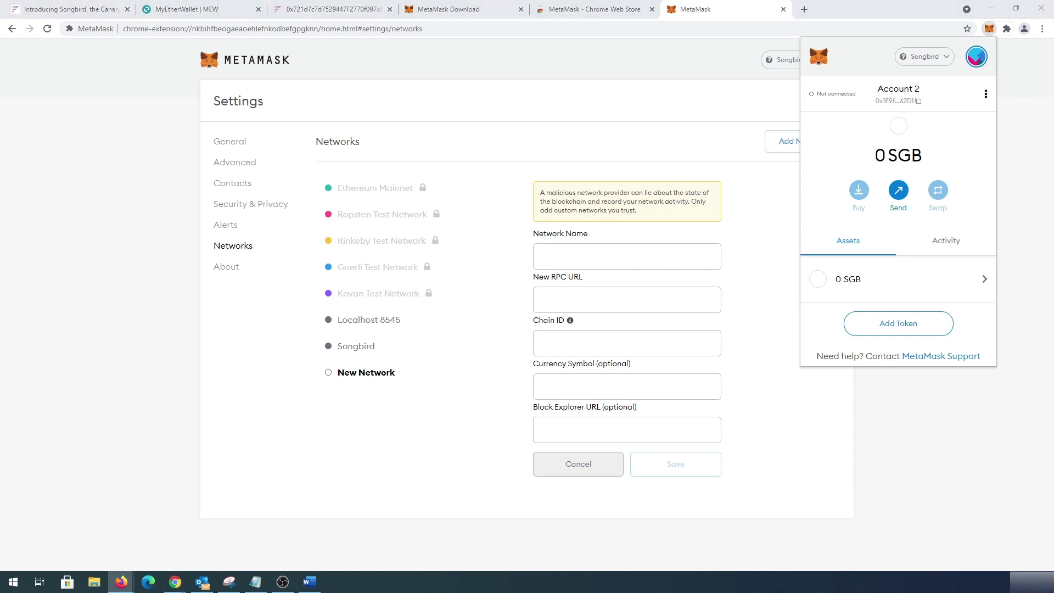
pyautogui.click(1021, 50)
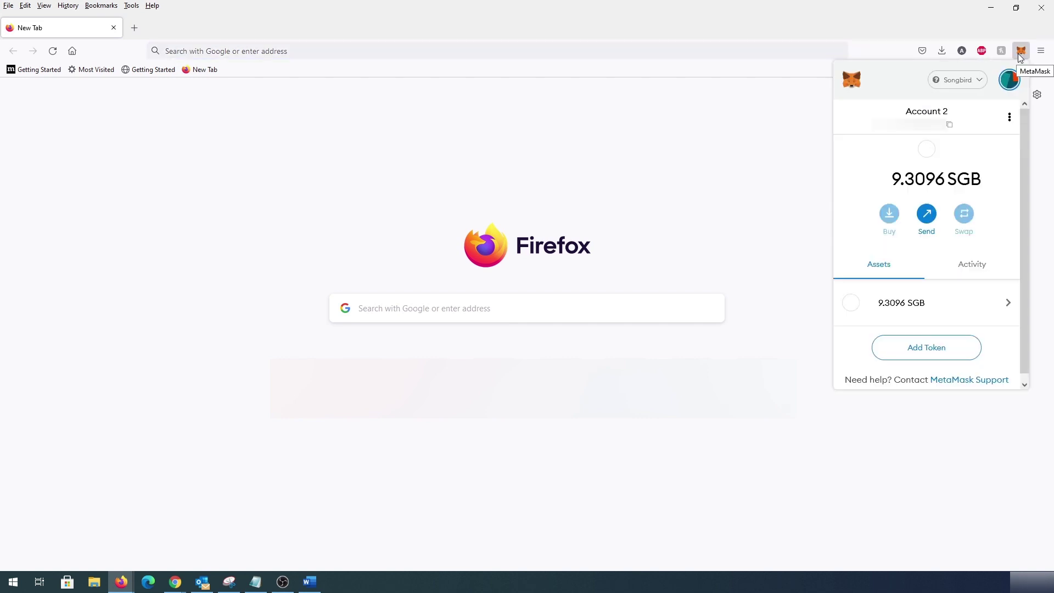